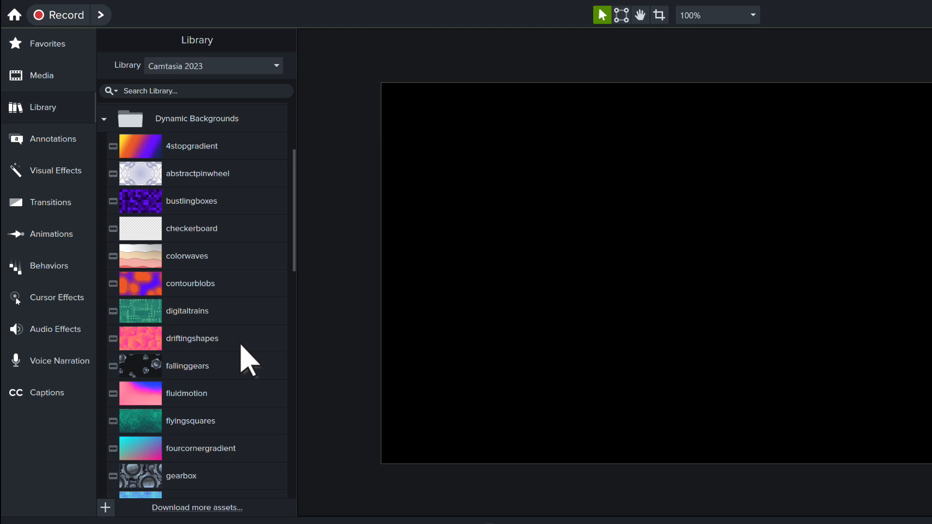
Preview the colorwaves dynamic background and place it at the start of Track 1.
double_click(229, 257)
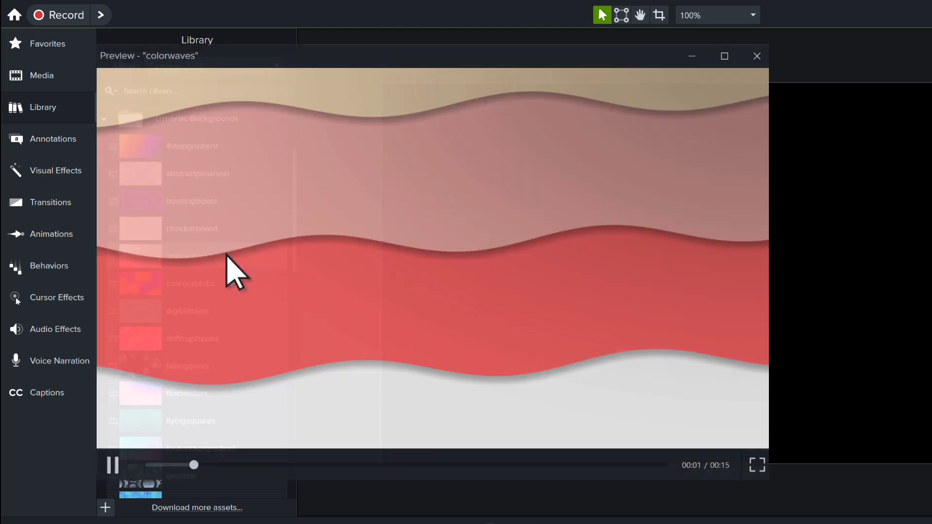
click(117, 465)
key(Escape)
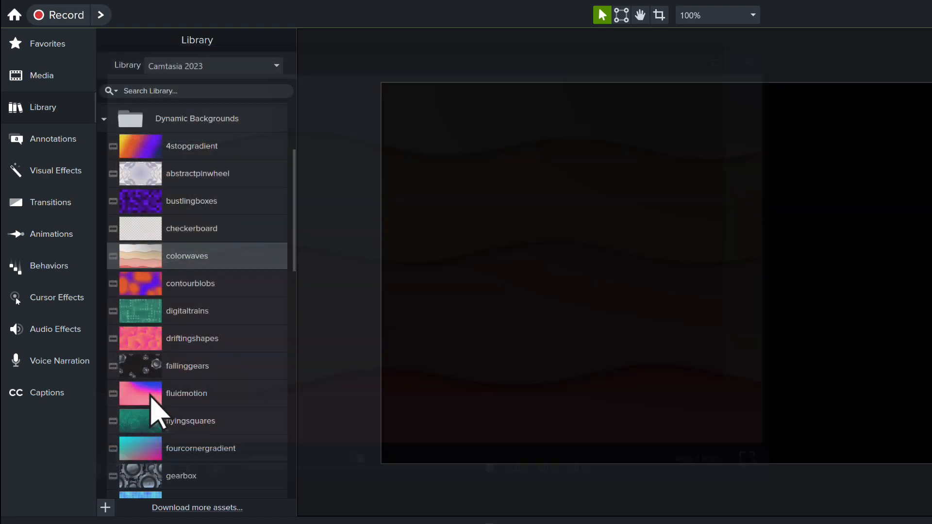
drag(233, 266, 193, 501)
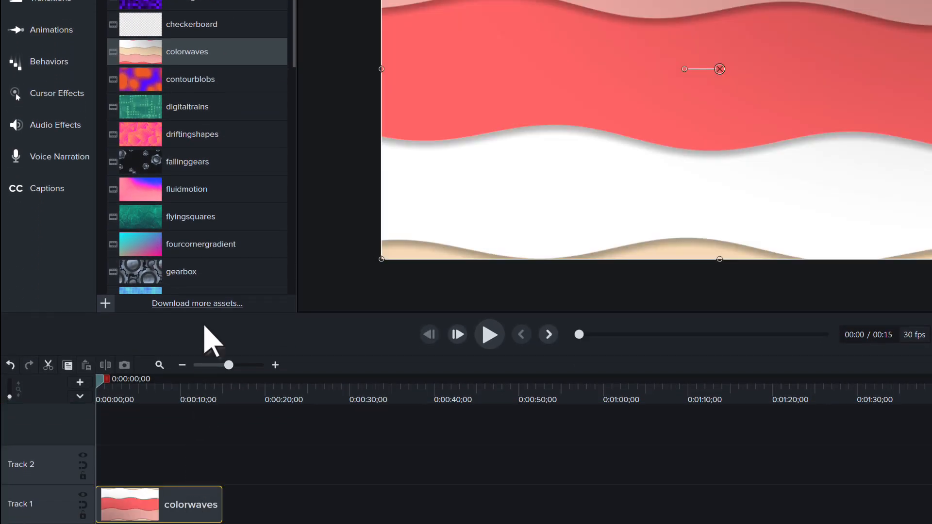
right_click(235, 53)
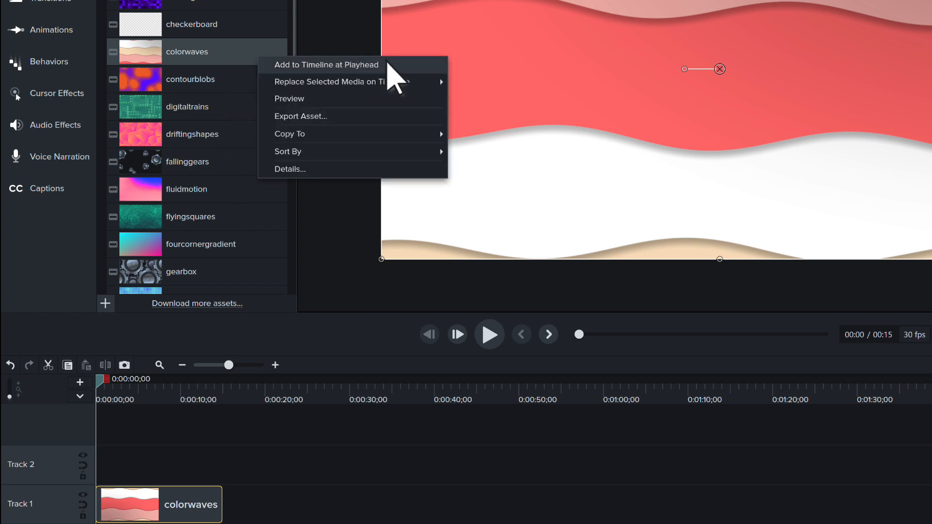
key(Escape)
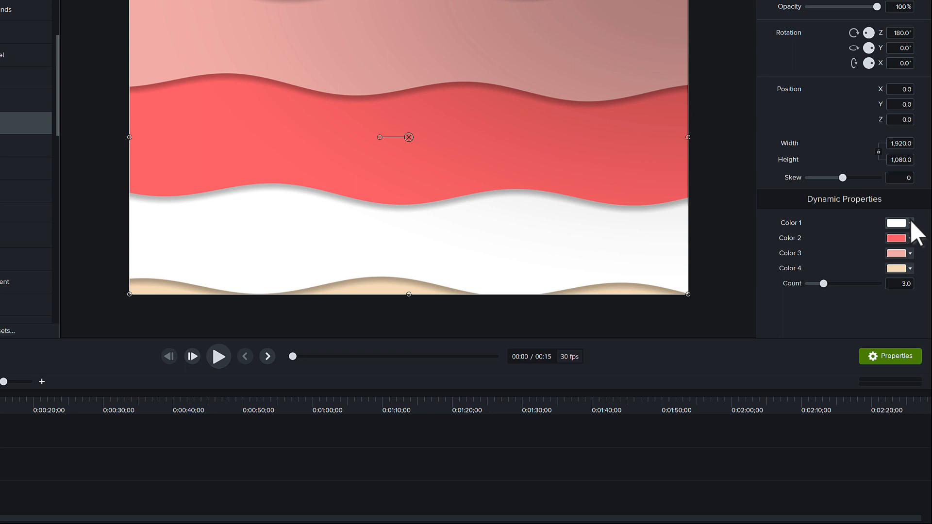
Recolor the colorwaves clip with Surf App theme swatches: Color 2 bright green, Color 3 dark green and Color 4 teal.
click(910, 223)
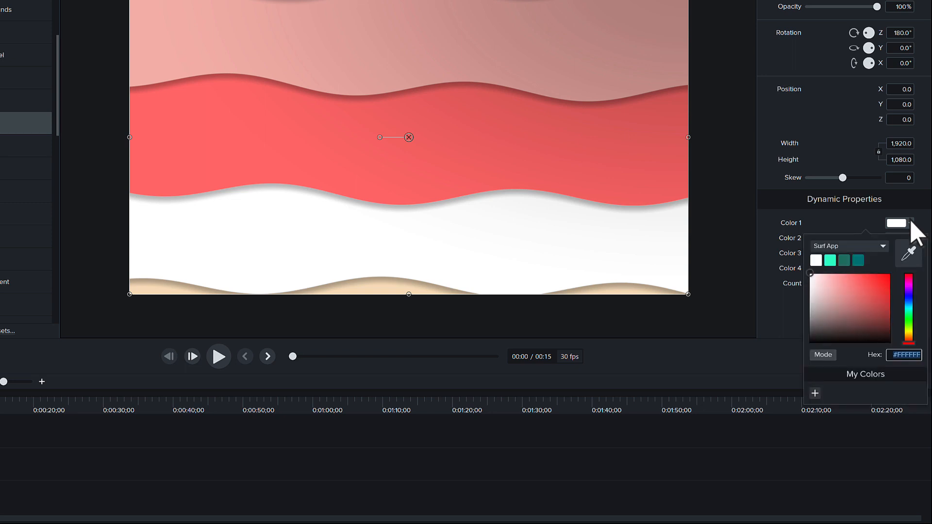
click(910, 222)
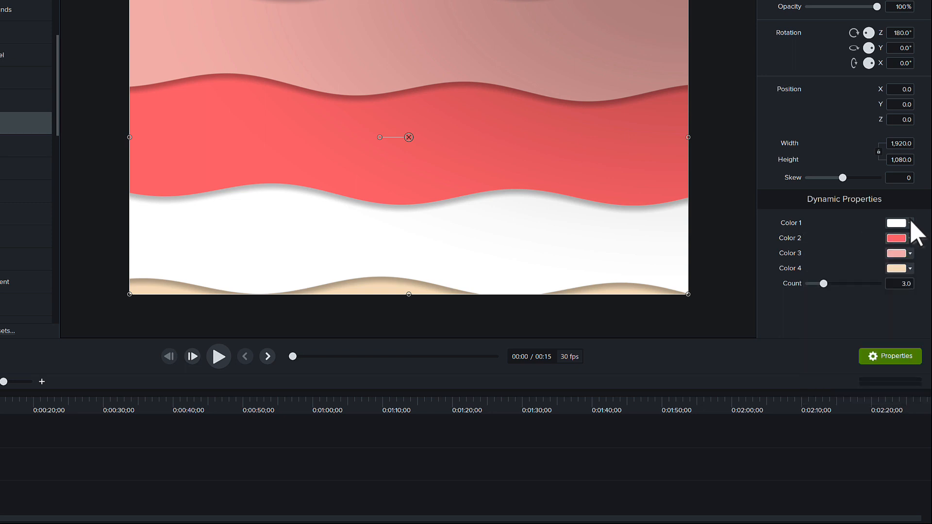
click(909, 239)
click(830, 275)
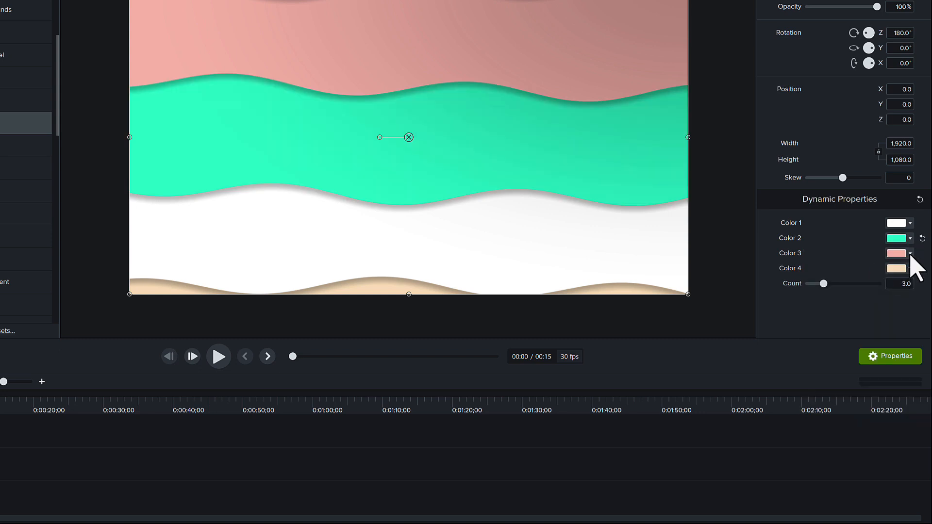
click(910, 253)
click(844, 291)
click(911, 269)
click(843, 306)
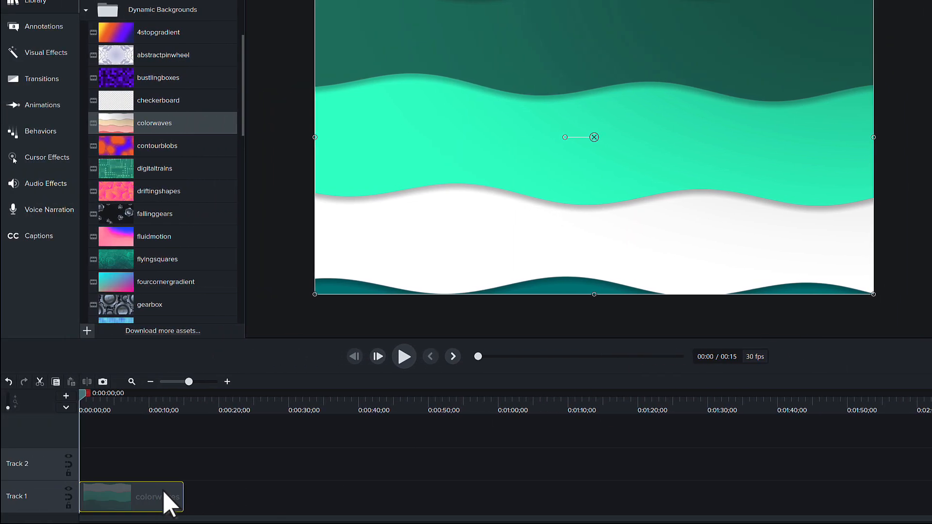
Add the recolored colorwaves clip to the Tutorials library as "Surf App Background", using canvas size.
right_click(164, 492)
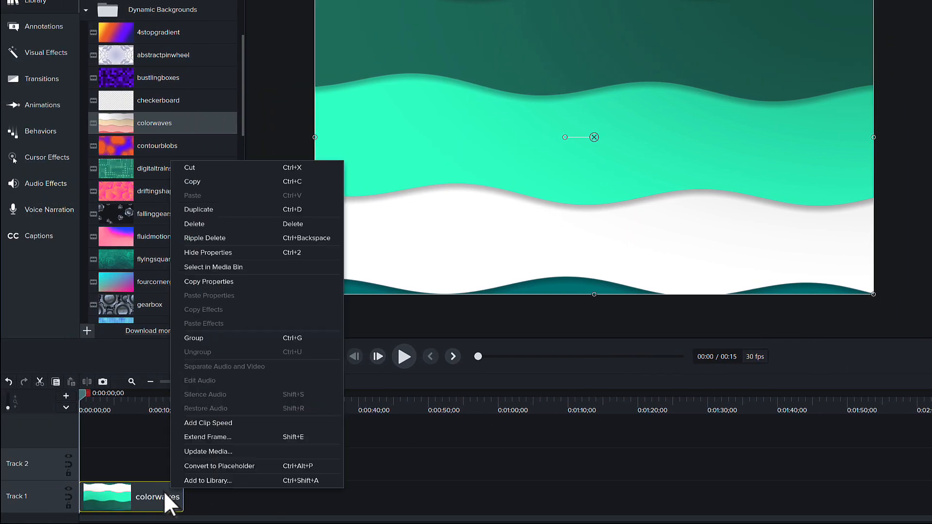
click(241, 480)
text(Surf A)
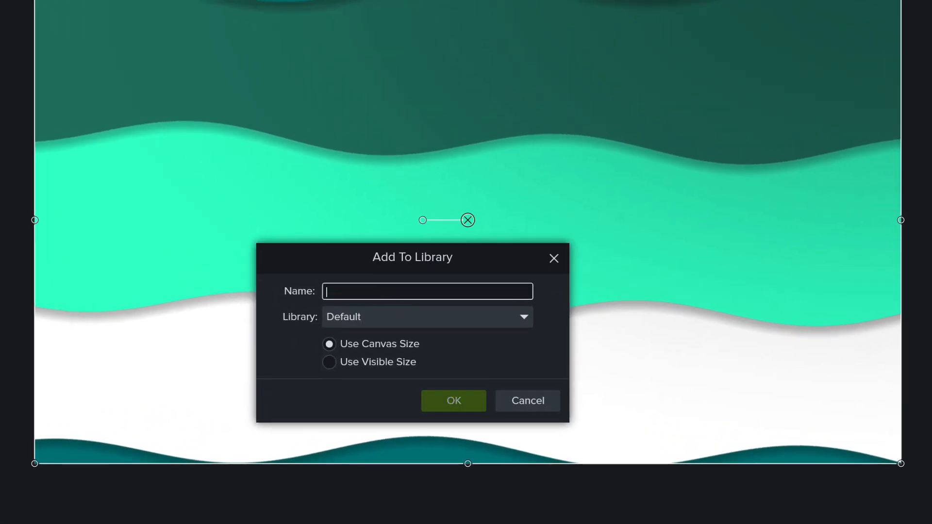
text(pp Background)
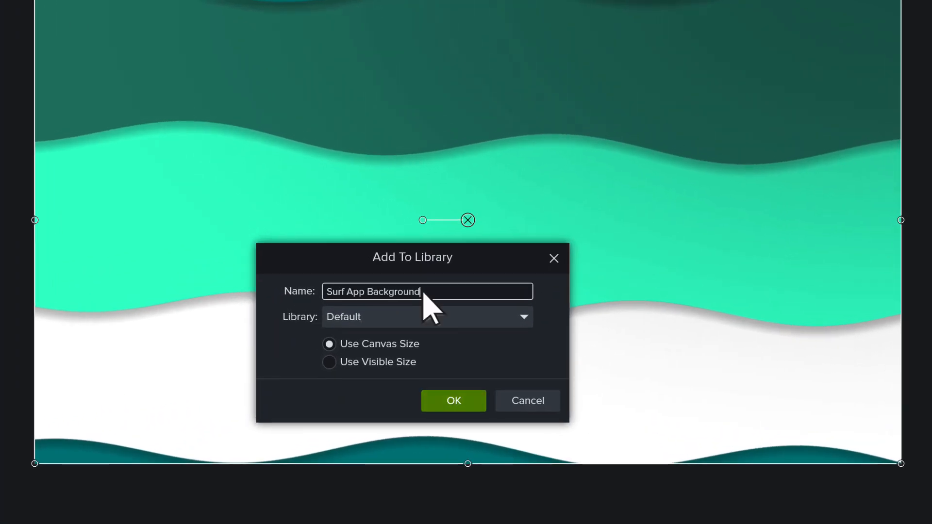
click(523, 317)
click(496, 376)
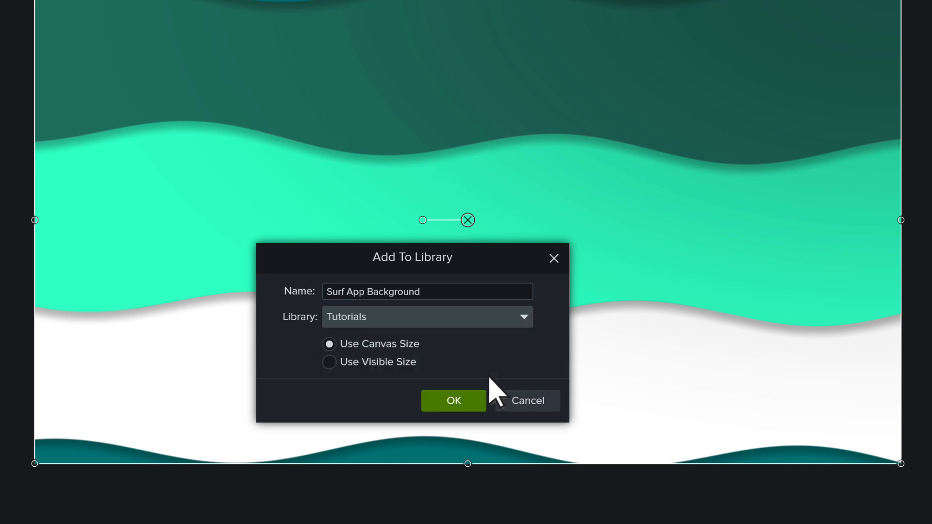
click(469, 397)
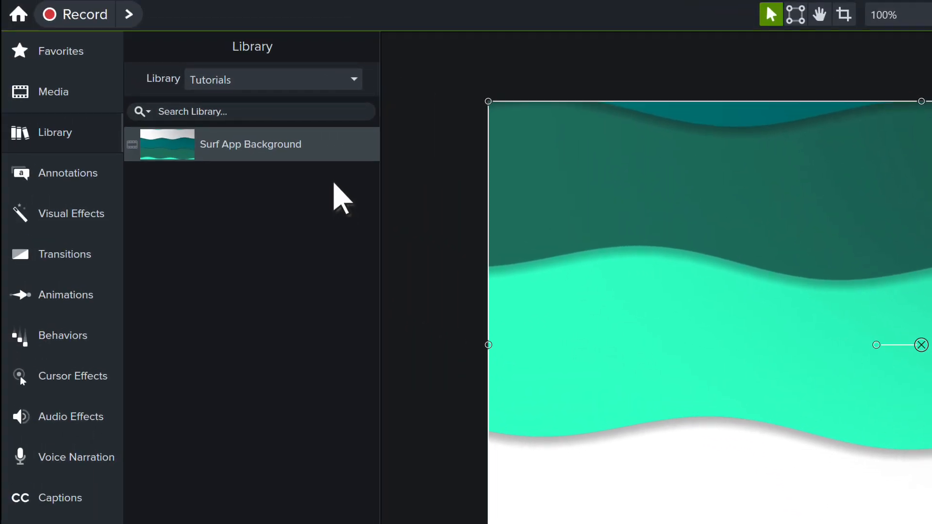
Switch back to the Camtasia 2023 library and place the Big Type 5 title at the start of Track 2.
click(354, 79)
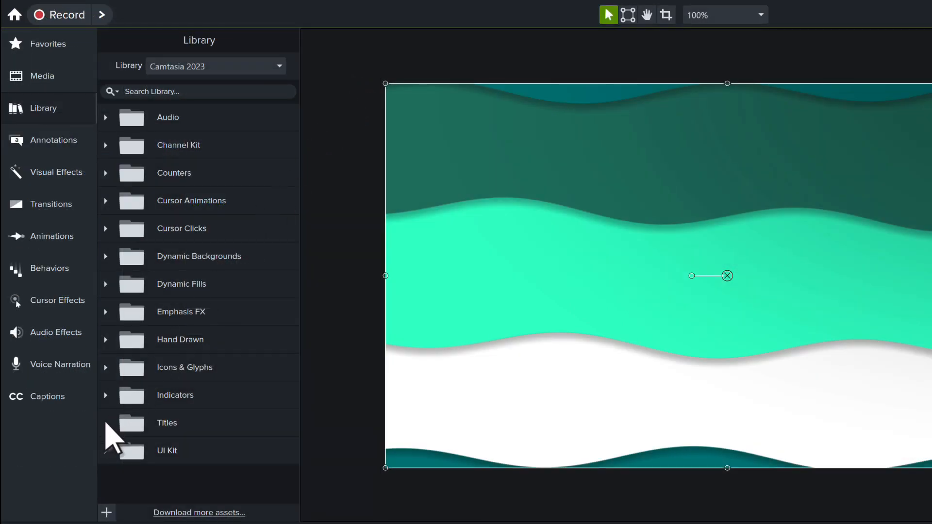
click(105, 422)
scroll(219, 466, down, 4)
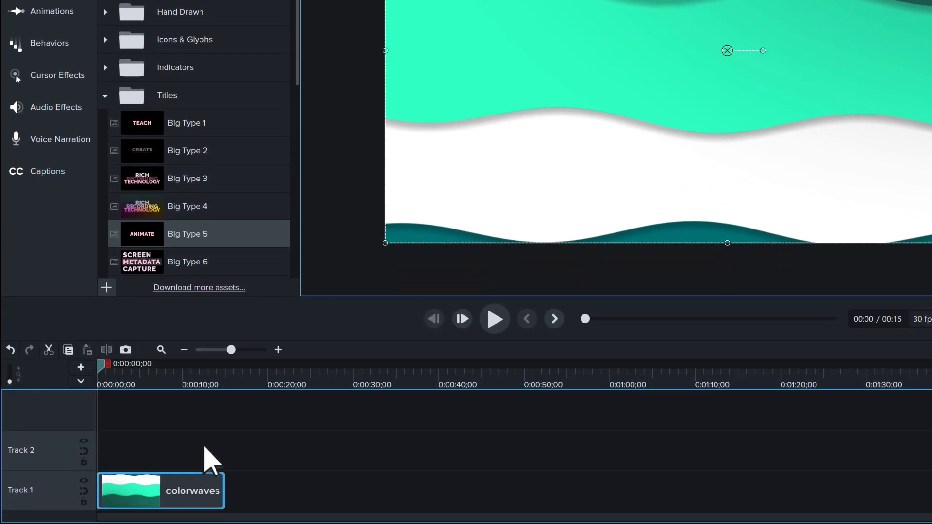
drag(204, 447, 139, 444)
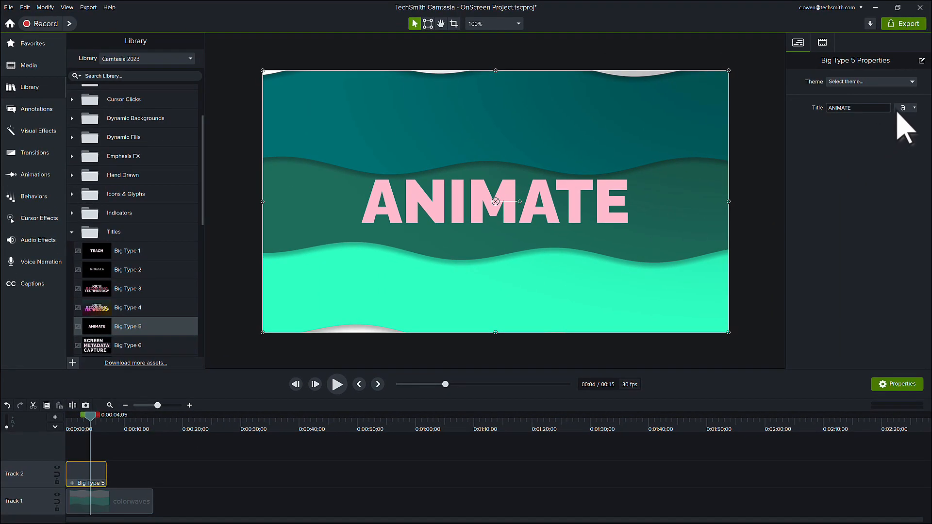
Set the ANIMATE title's font color to white from the Surf App theme and play the timeline from the start.
click(901, 109)
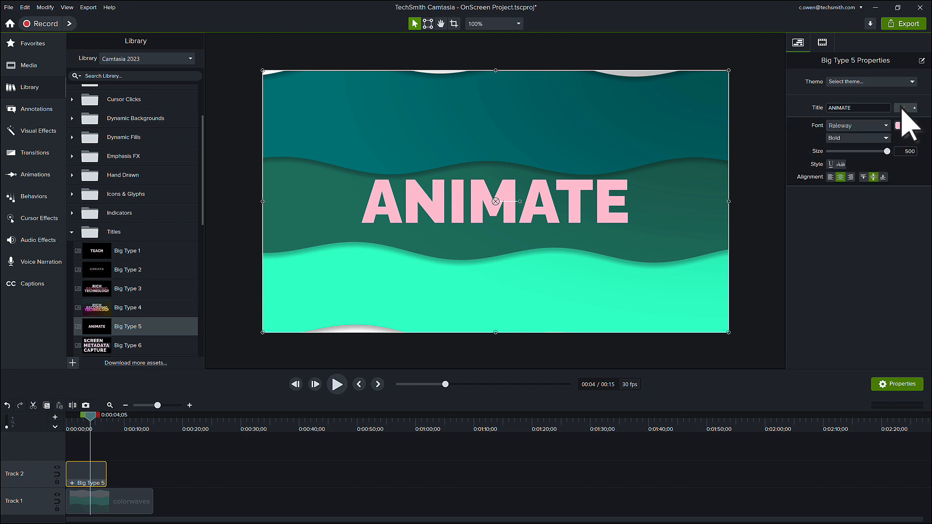
click(912, 126)
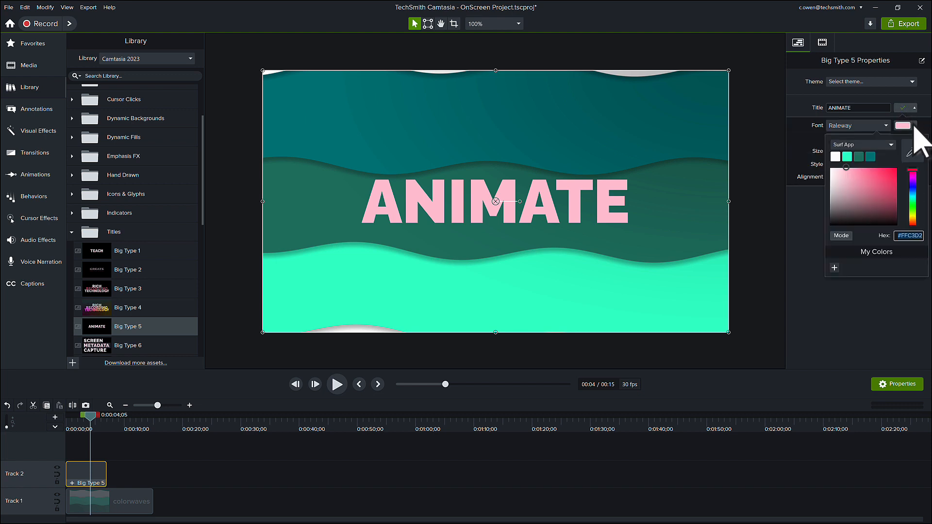
click(835, 156)
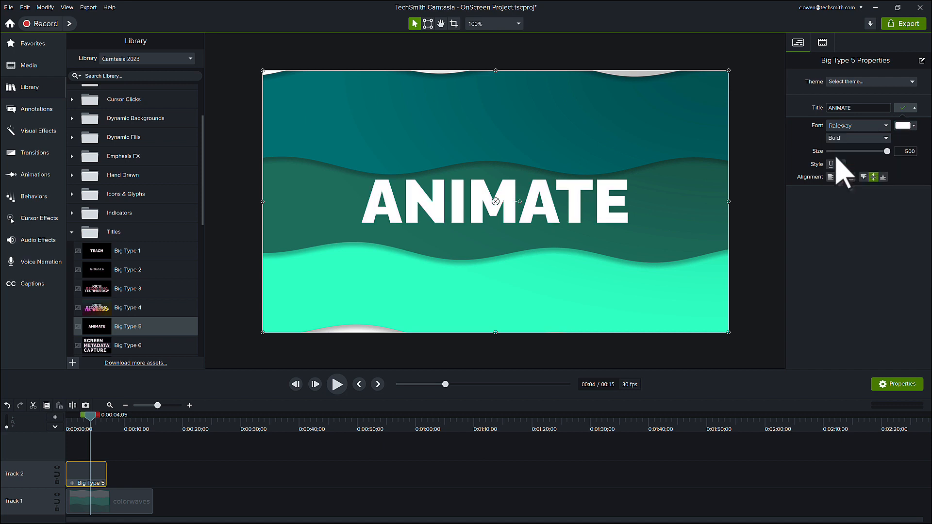
click(66, 421)
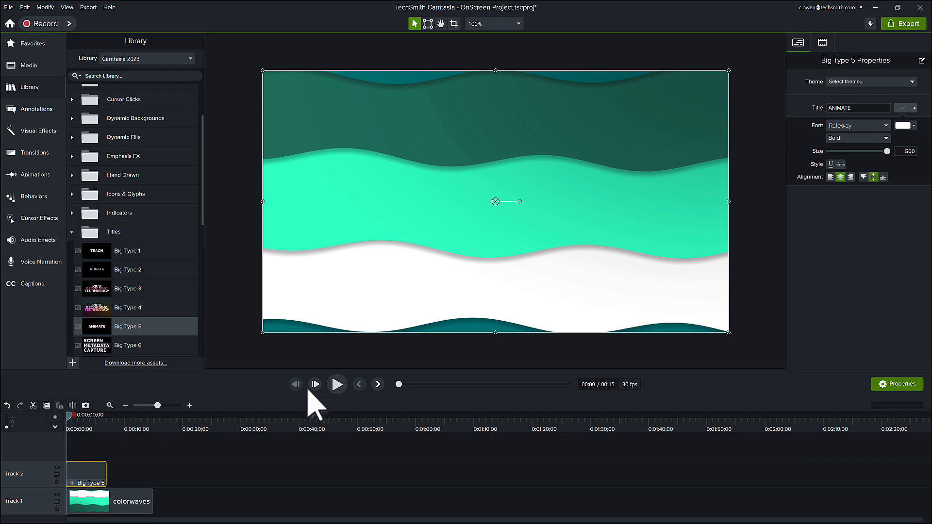
click(337, 384)
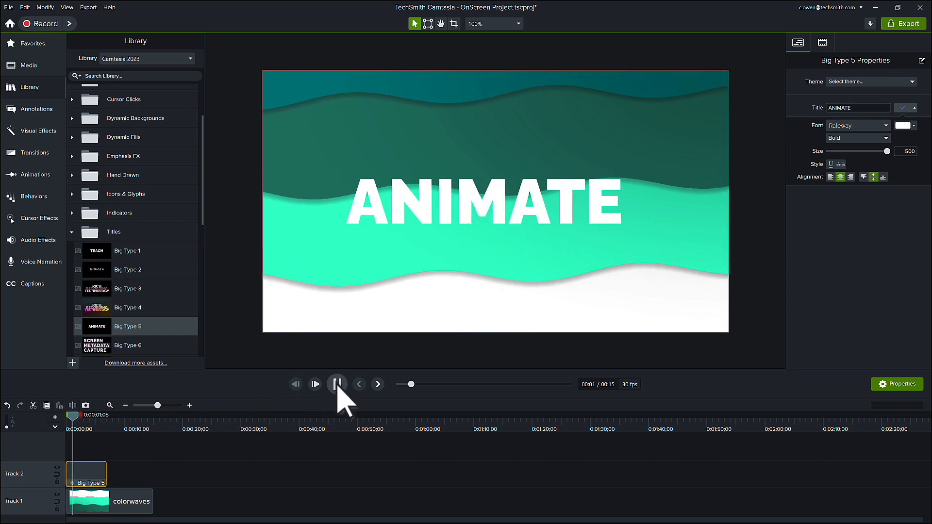
click(337, 384)
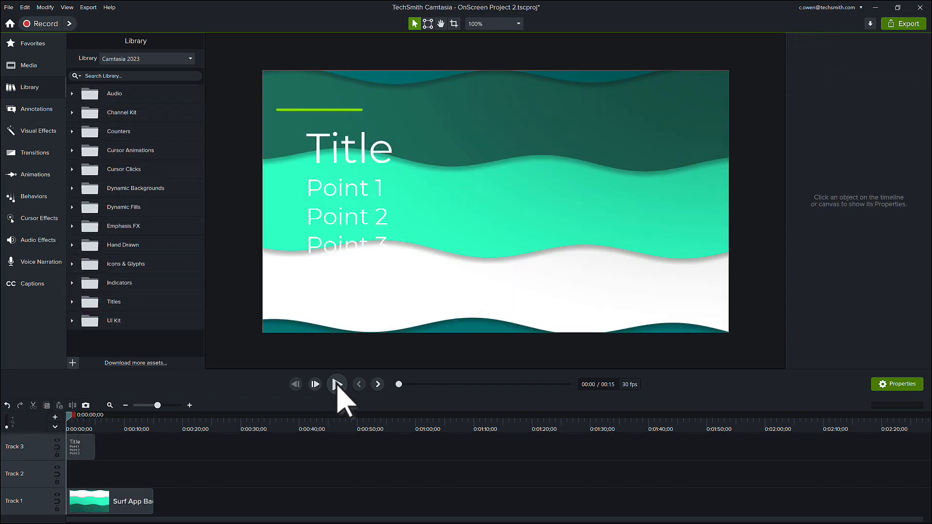
Add the halfscreenfill dynamic background to Track 2, setting its position to 49.6, speed 3.2, angle 23.2° and a higher frequency.
click(72, 188)
scroll(73, 194, down, 5)
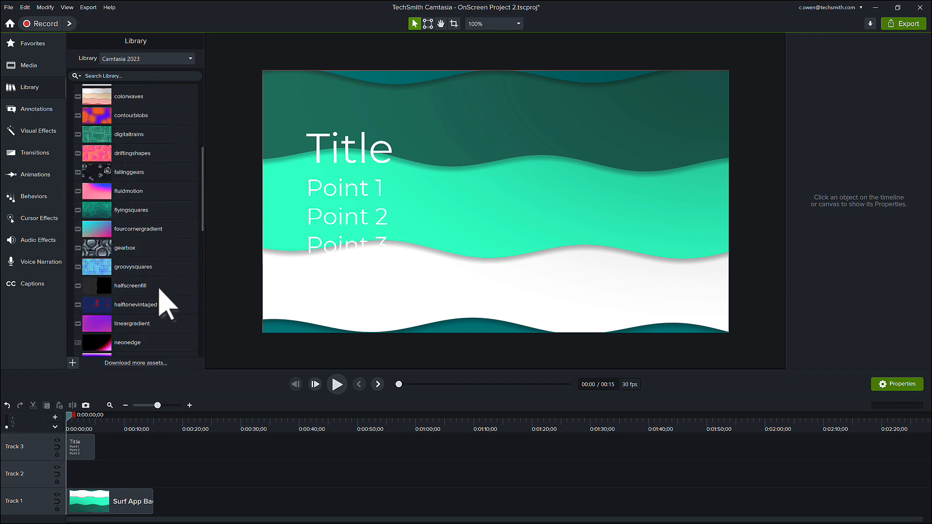
drag(160, 287, 93, 477)
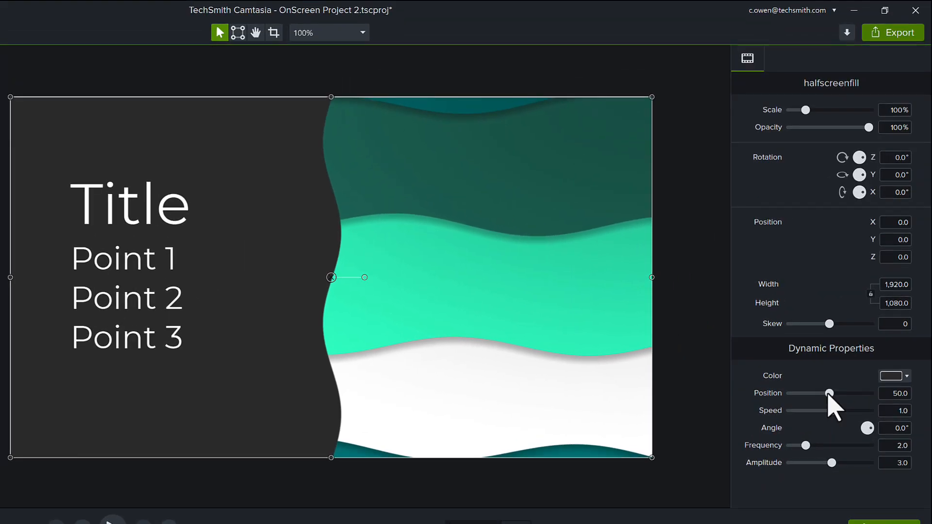
drag(829, 393, 871, 434)
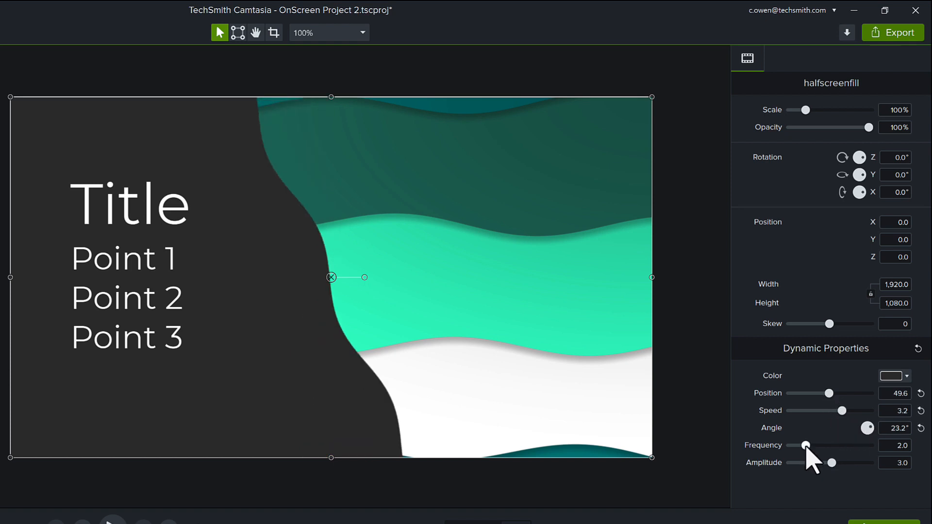
mouse_move(805, 446)
mouse_down()
mouse_move(827, 445)
mouse_move(817, 445)
mouse_up()
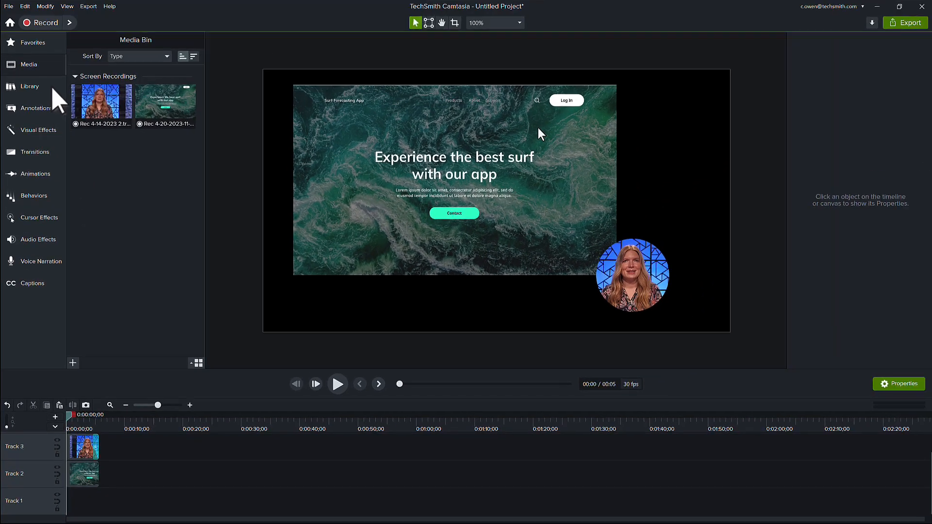
Place Dynamic Fill 4 on Track 1 beneath the website and presenter clips, and set its Color 2 to the theme's dark green.
click(49, 90)
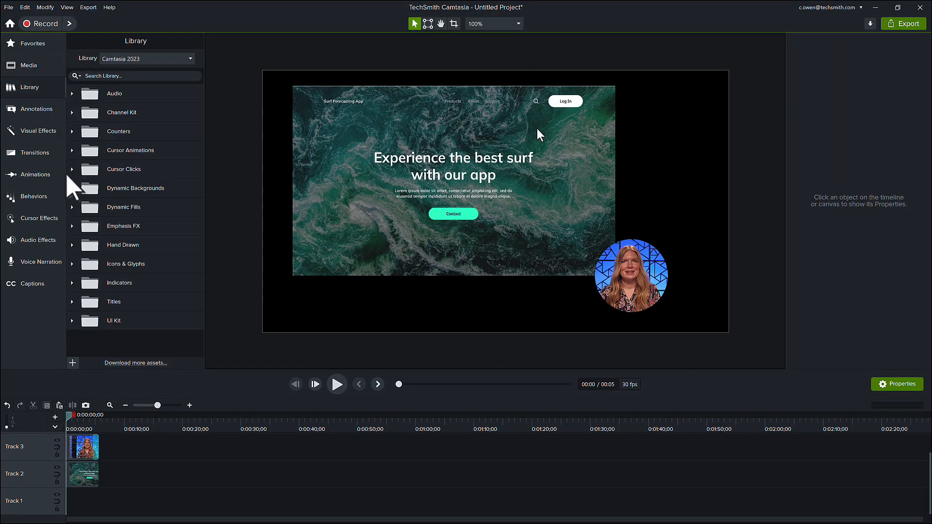
click(72, 206)
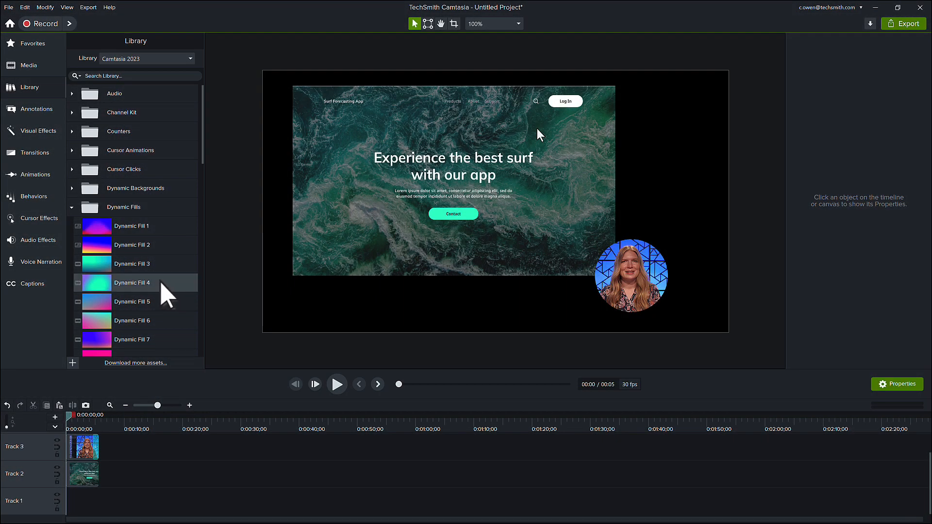
drag(161, 284, 85, 491)
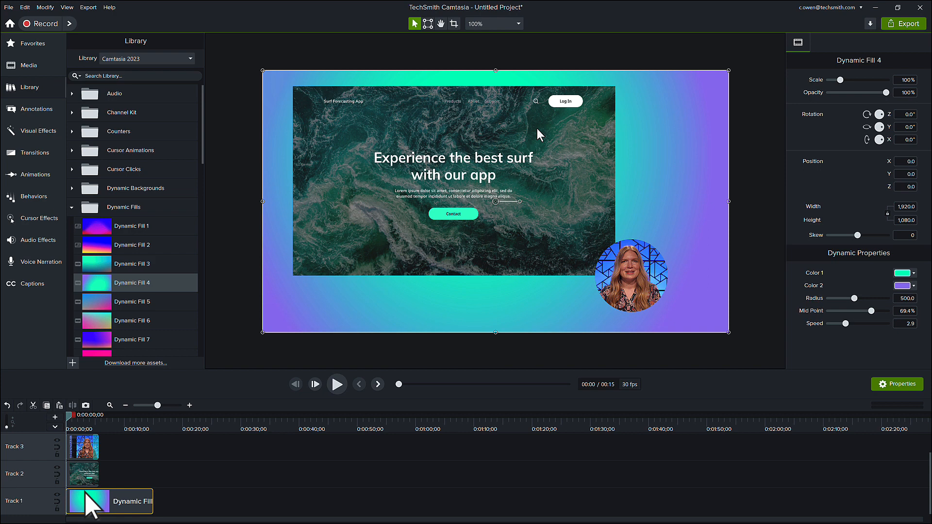
click(914, 286)
click(859, 316)
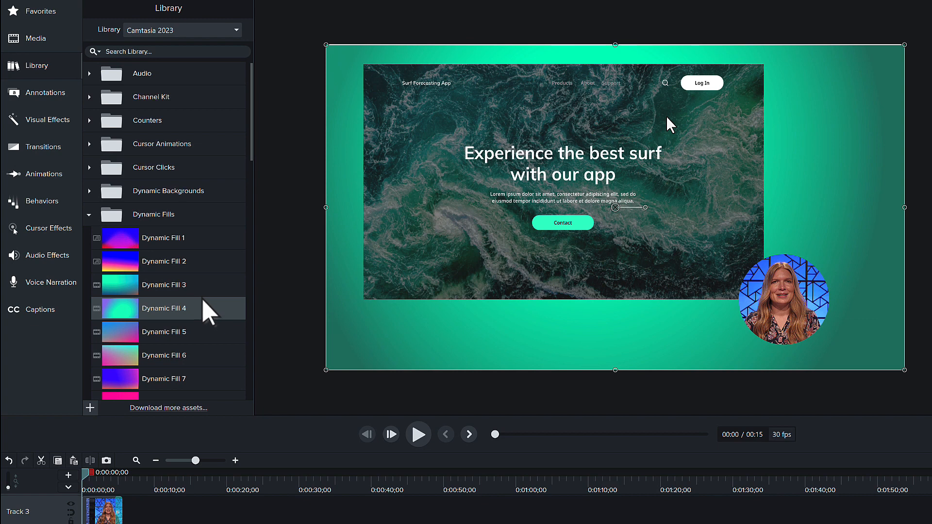
Open the TechSmith Assets for Camtasia website for downloading more library assets.
click(166, 407)
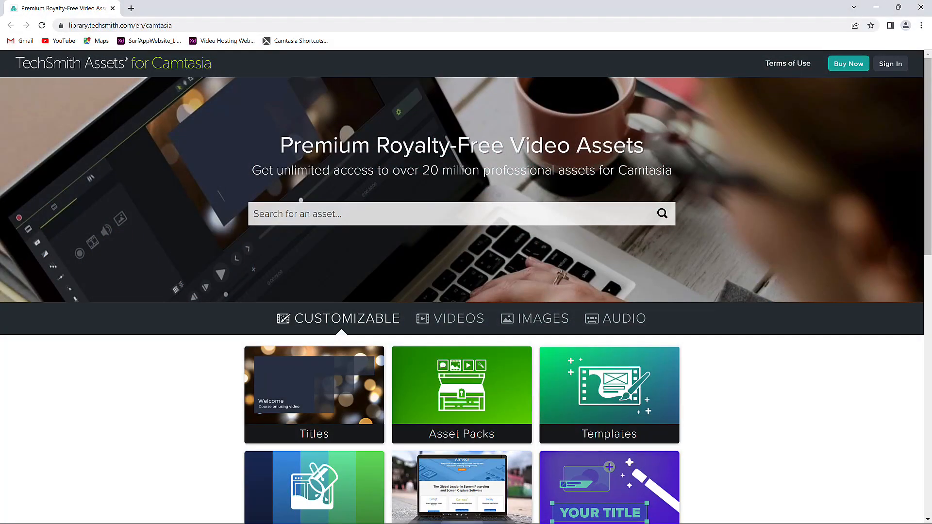